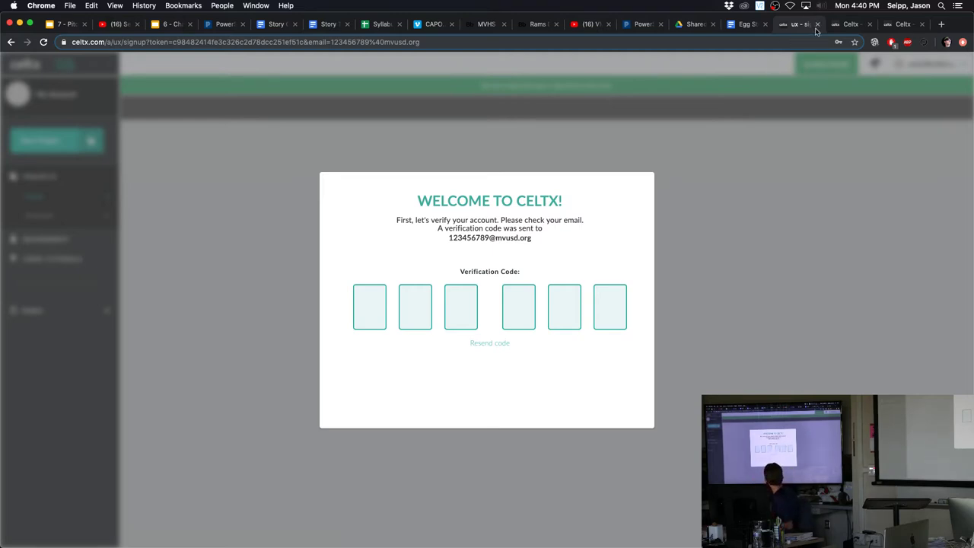
Close the account verification tab and return to the Celtx sign-in page
left_click(817, 25)
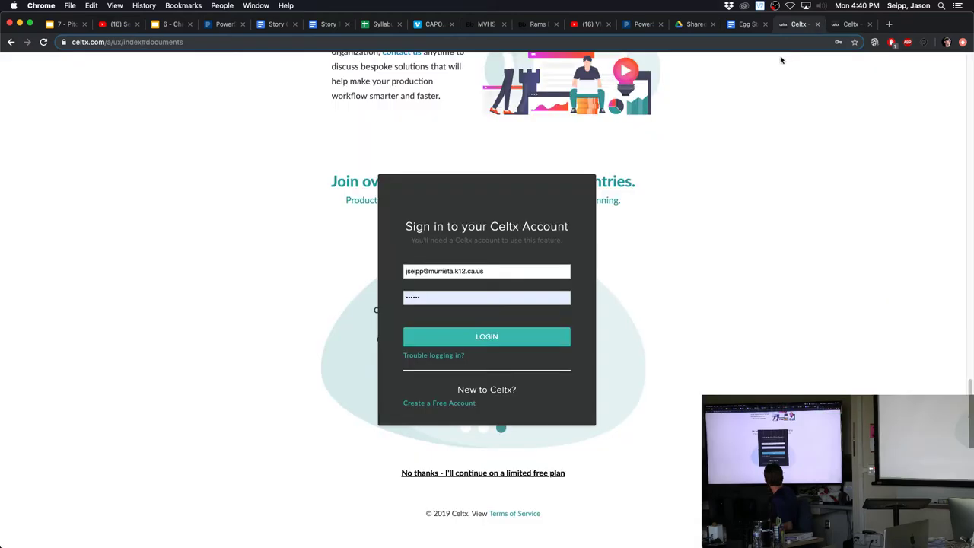
scroll(661, 200, "up", 10)
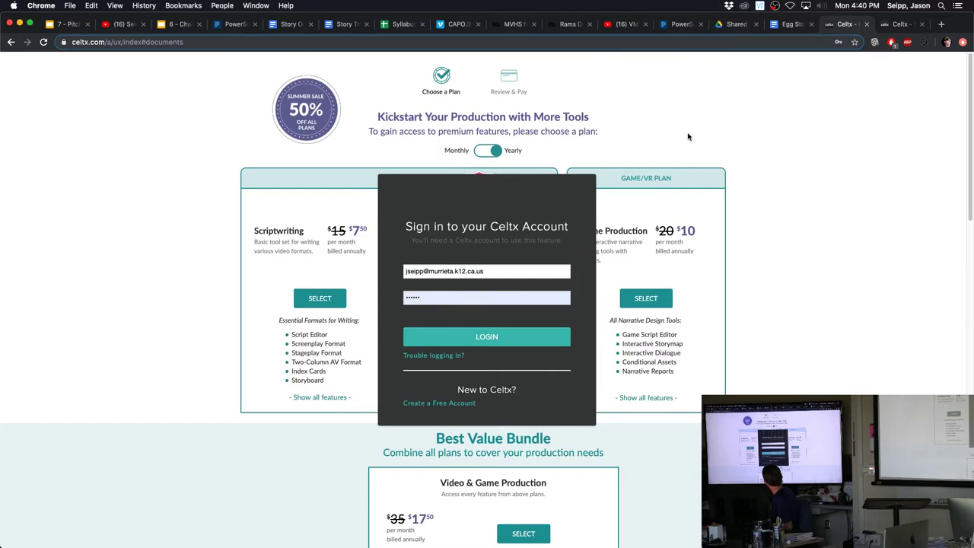
scroll(636, 140, "down", 1)
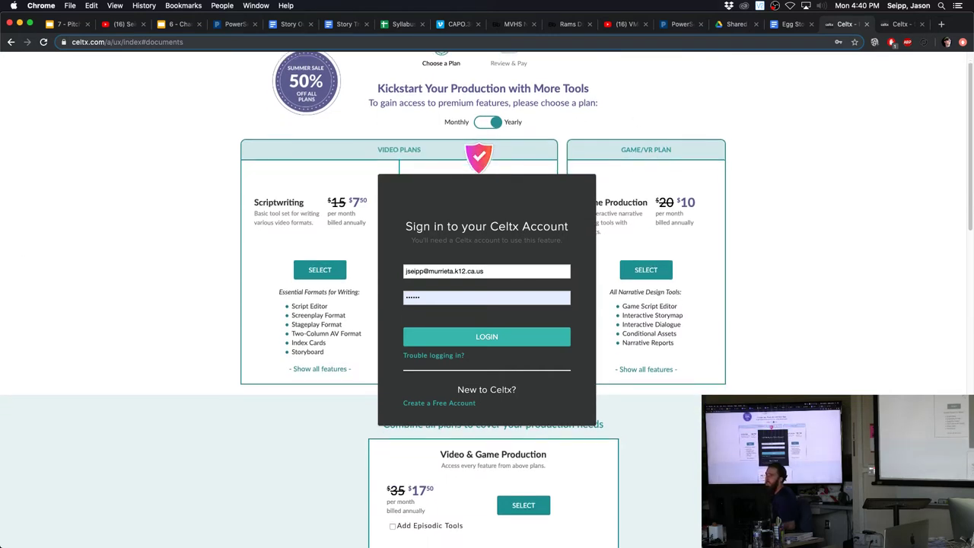
scroll(406, 142, "up", 1)
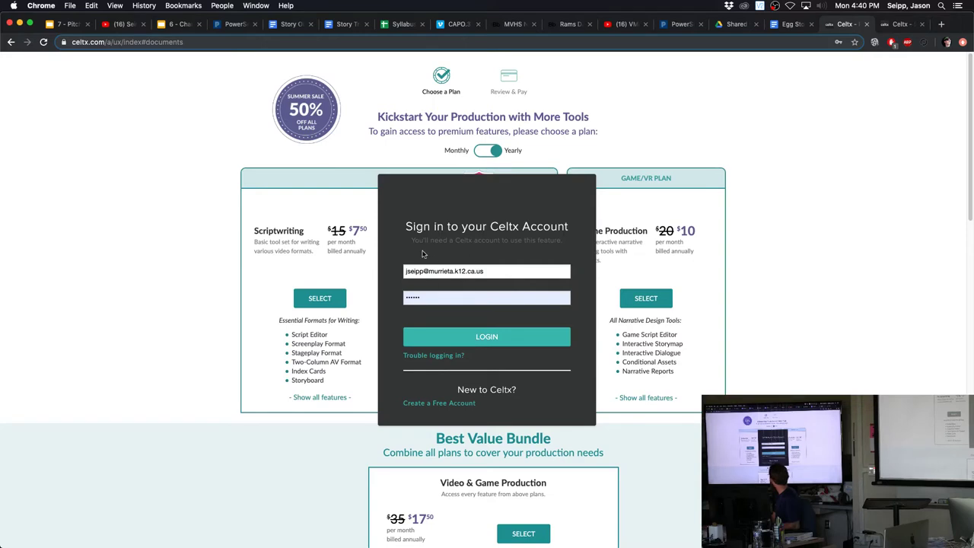
scroll(294, 215, "down", 3)
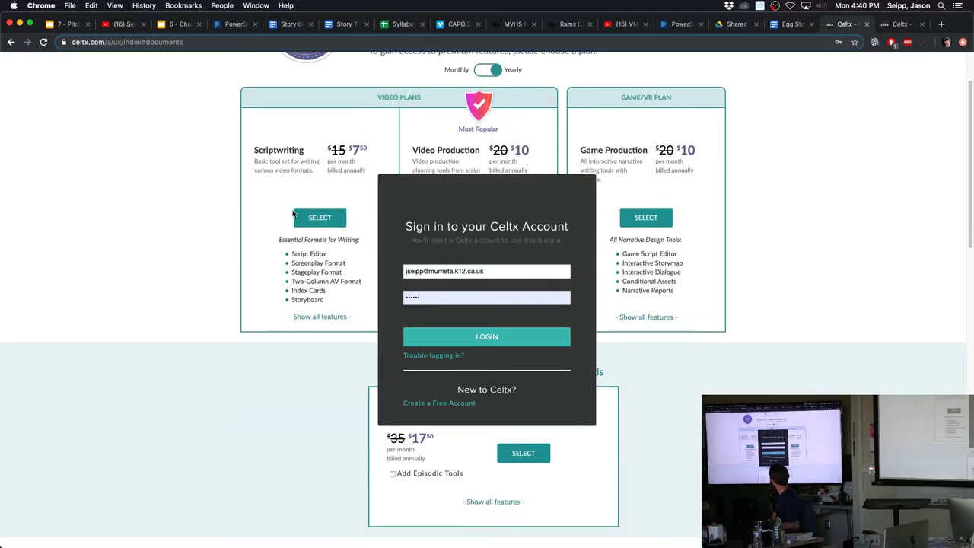
scroll(292, 216, "up", 3)
scroll(292, 215, "down", 1)
scroll(305, 198, "up", 1)
scroll(325, 175, "down", 5)
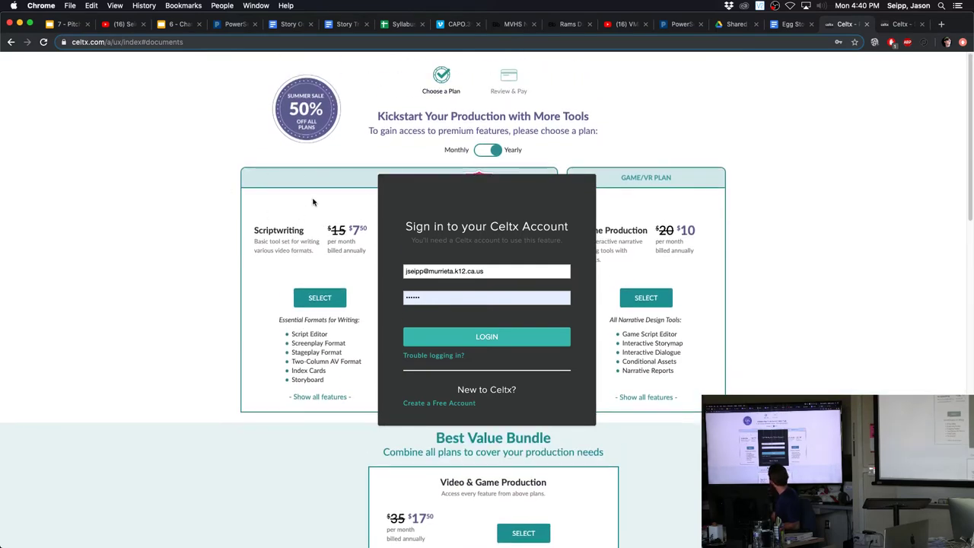
scroll(313, 201, "up", 5)
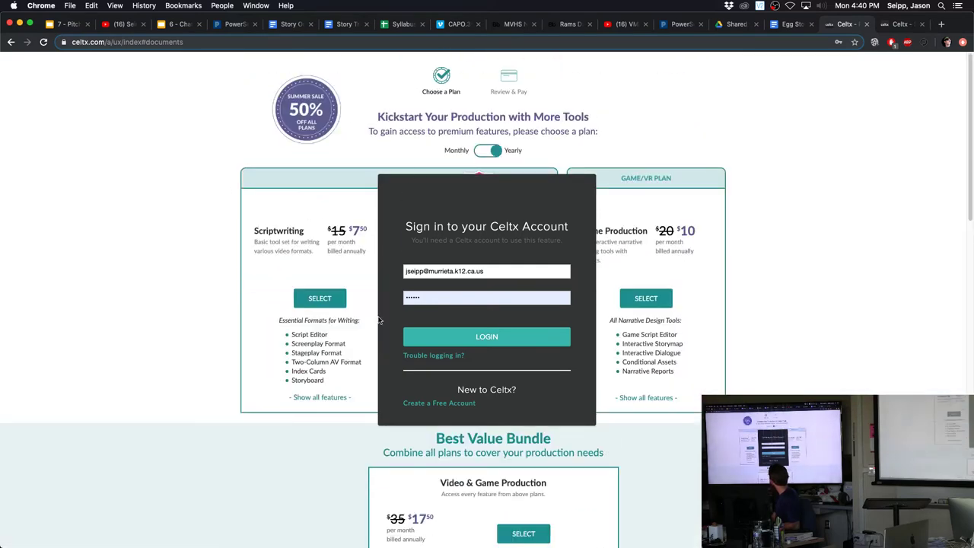
scroll(312, 200, "down", 15)
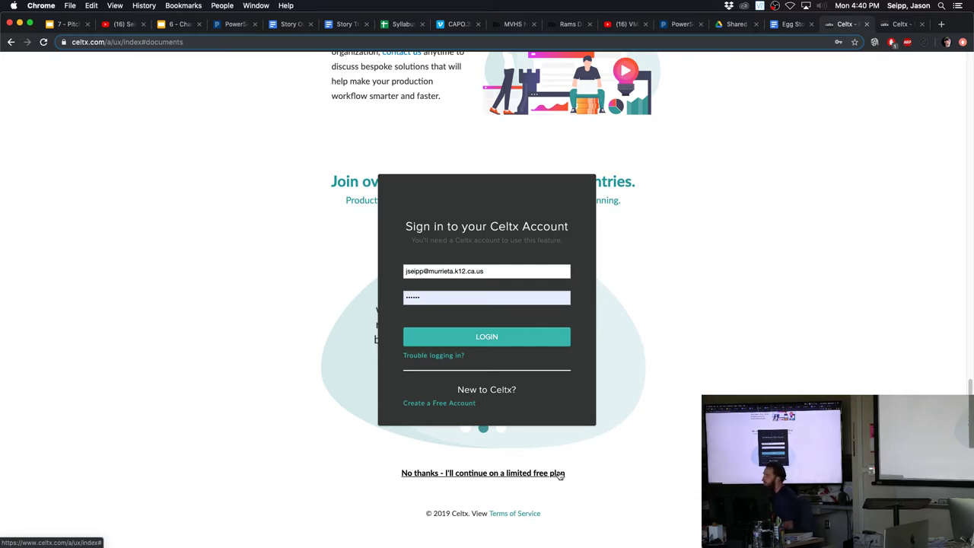
Log in to the existing Celtx account to reach the plans page
left_click(500, 342)
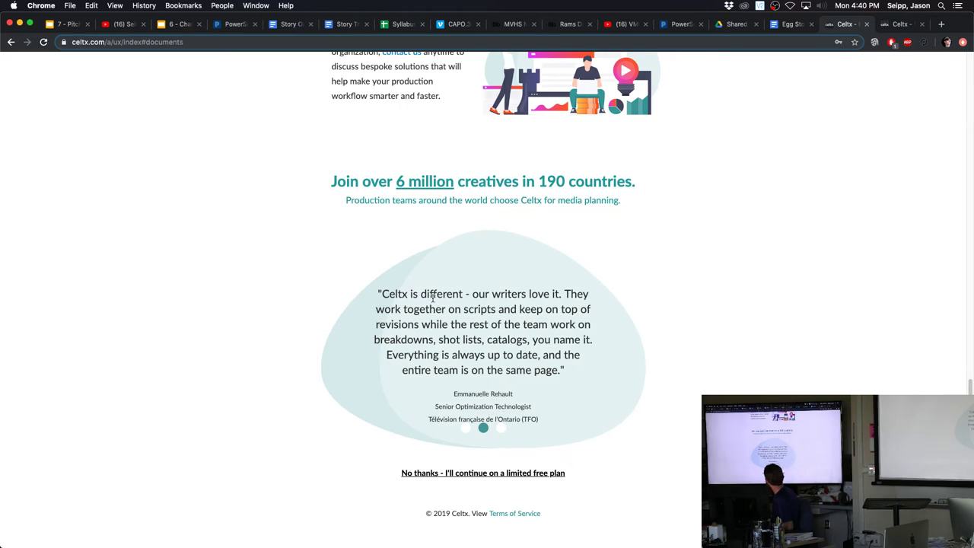
scroll(472, 305, "up", 15)
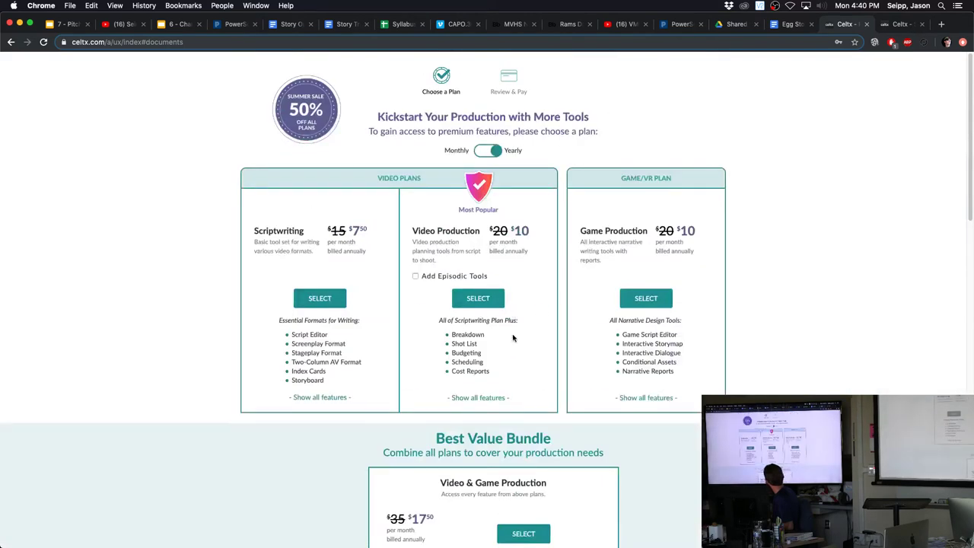
scroll(563, 321, "down", 15)
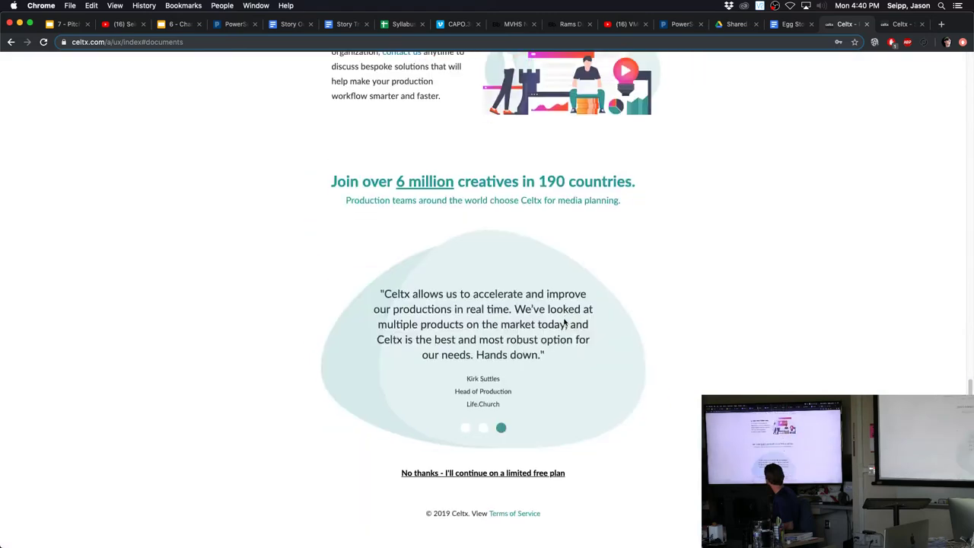
Continue on the limited free plan to the dashboard, then start a new project
left_click(478, 474)
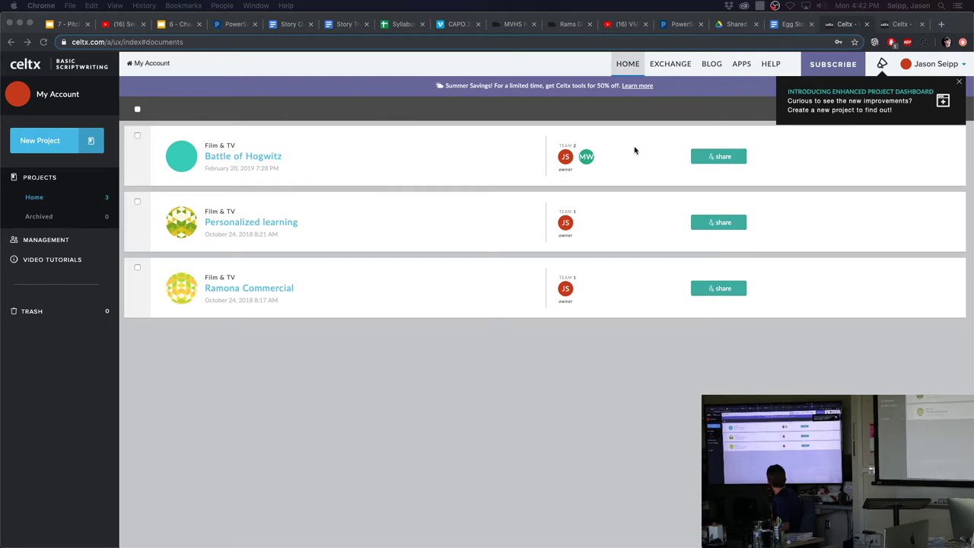
left_click(62, 142)
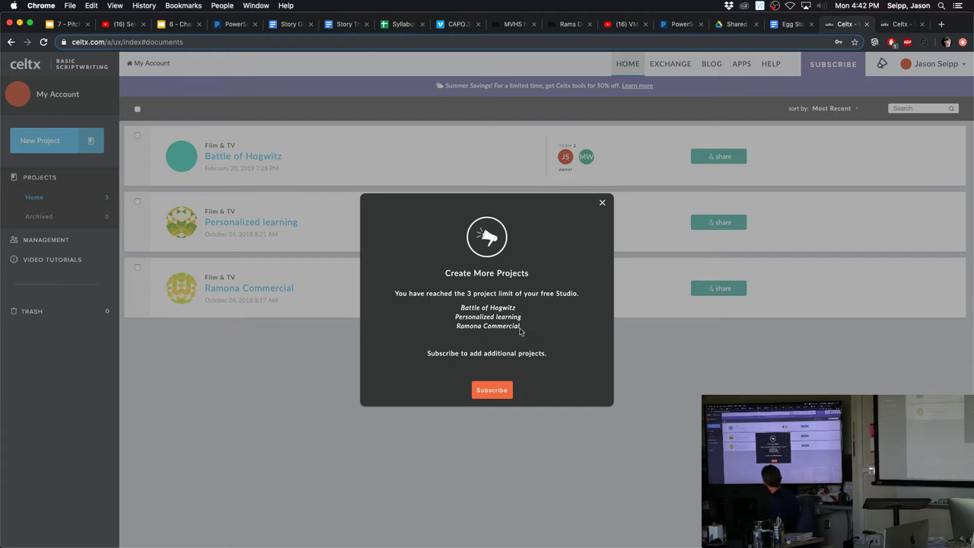
left_click(602, 204)
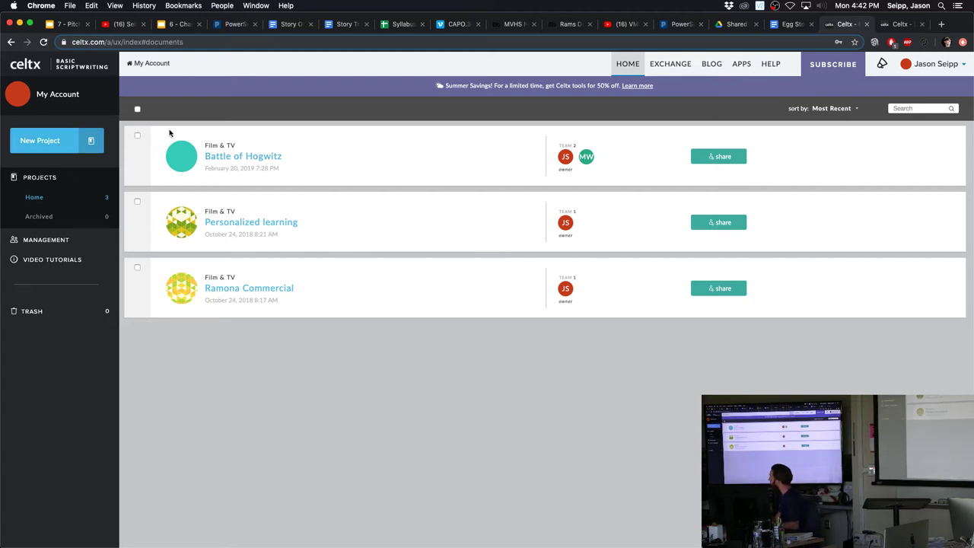
Open the Share dialog for the Battle of Hogwitz project
mouse_move(172, 149)
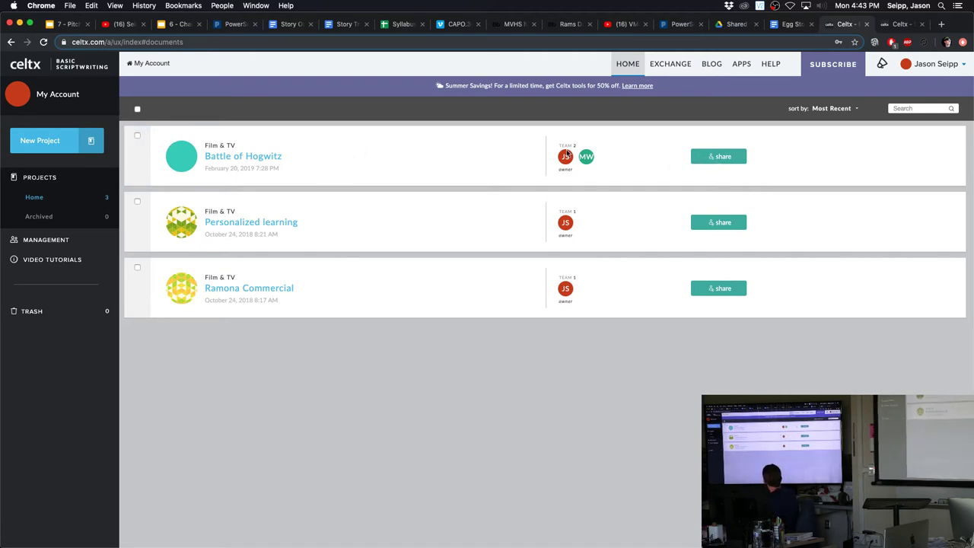
left_click(719, 158)
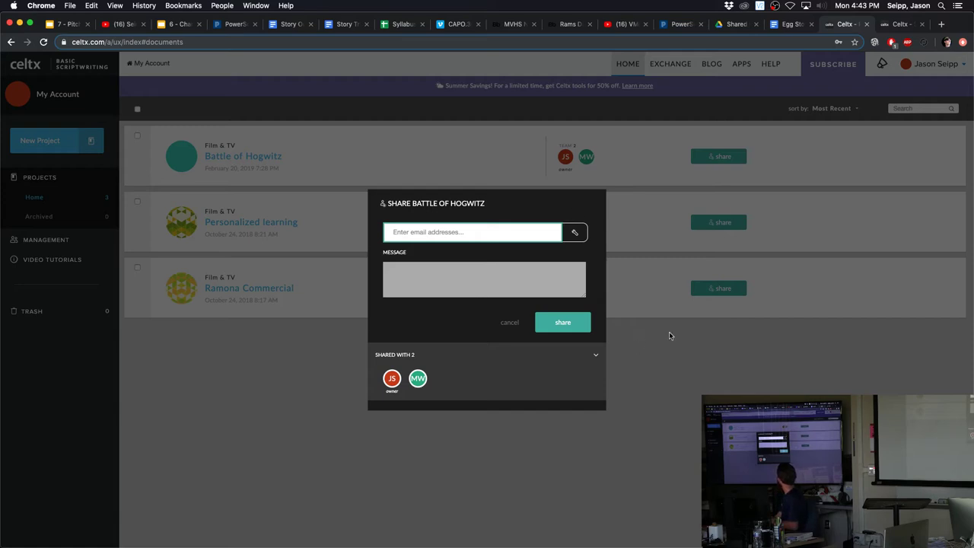
Dismiss the Share dialog and open the Battle of Hogwitz project's document list
left_click(305, 250)
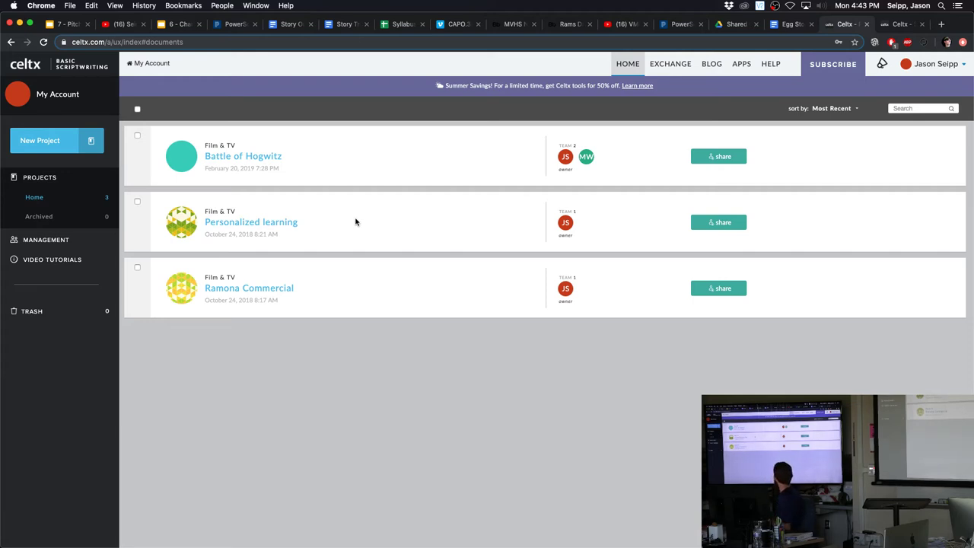
mouse_move(563, 159)
left_click(256, 159)
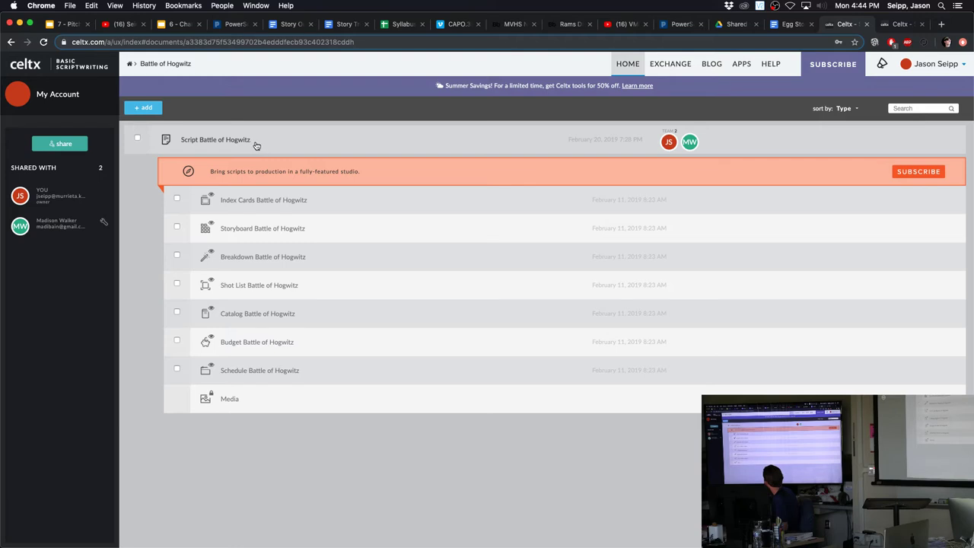
Open the add menu listing Script, Stageplay, Two-Column AV and other document types
left_click(153, 109)
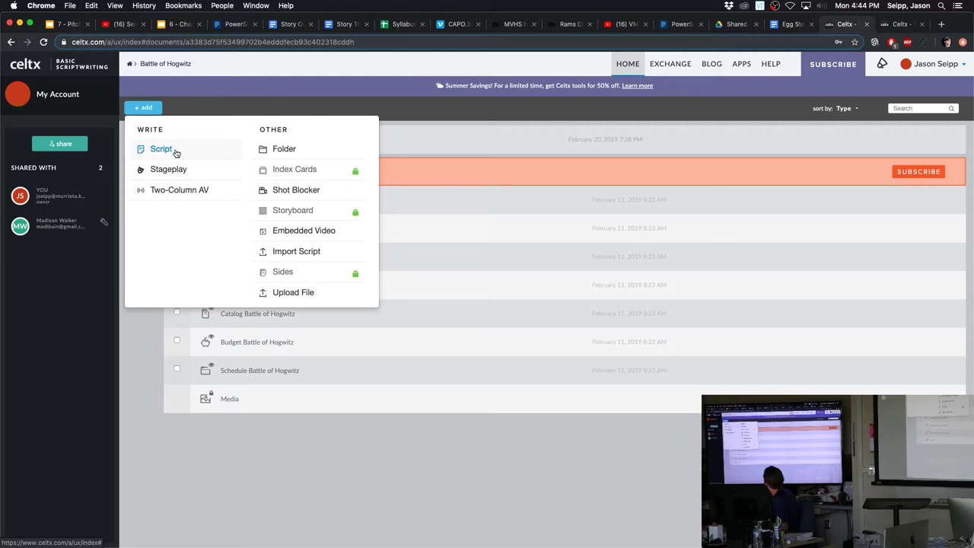
Create a new Script named 'test' in Battle of Hogwitz
left_click(174, 154)
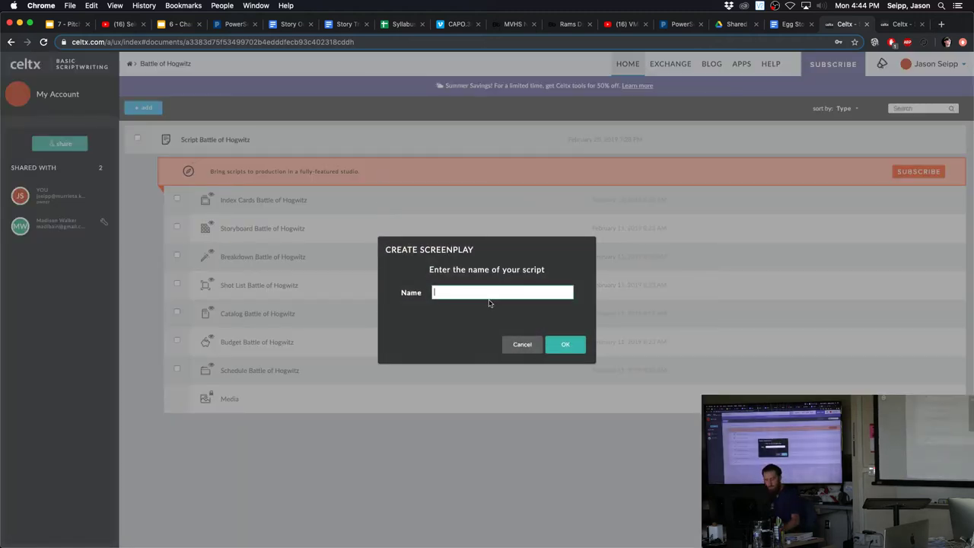
type("test")
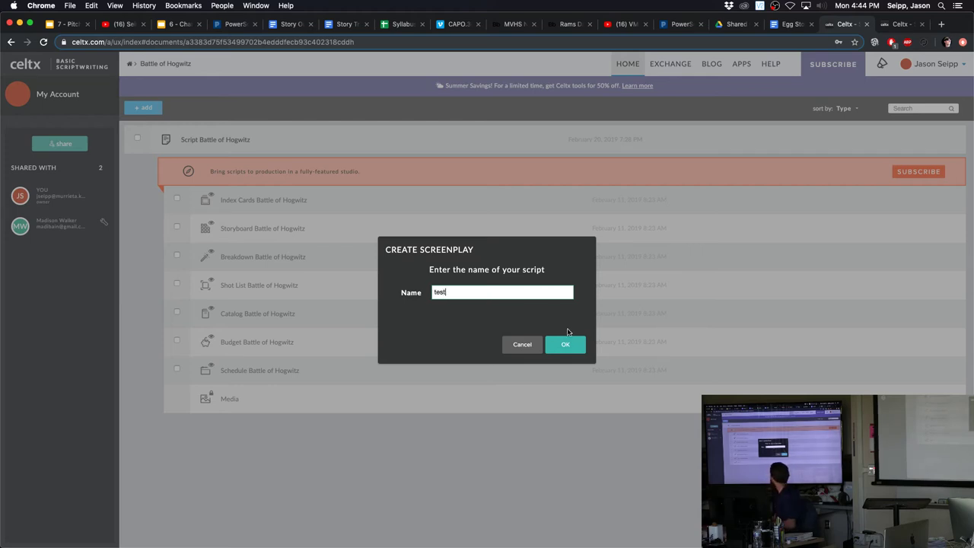
left_click(563, 345)
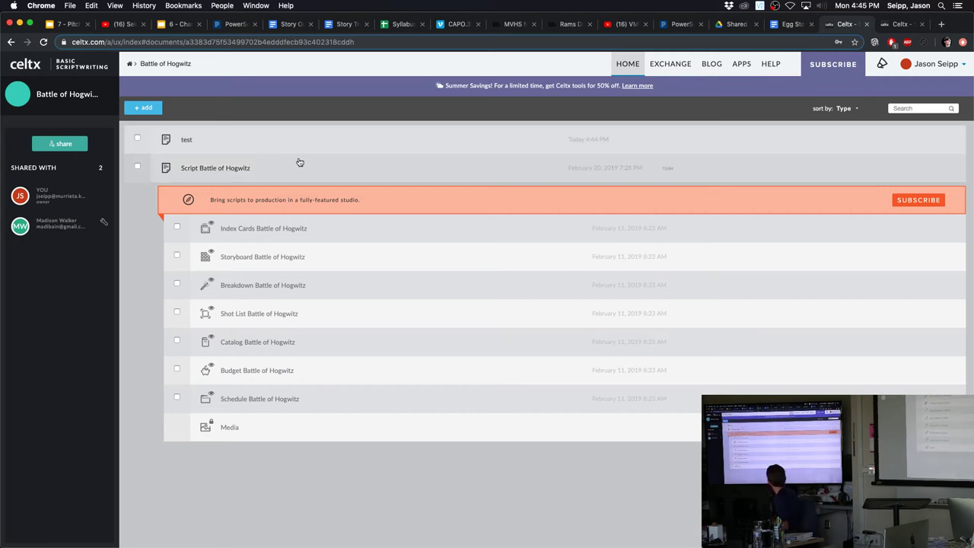
Open the Battle of Hogwitz screenplay and the blank 'test' script, ending on 'test'
left_click(204, 169)
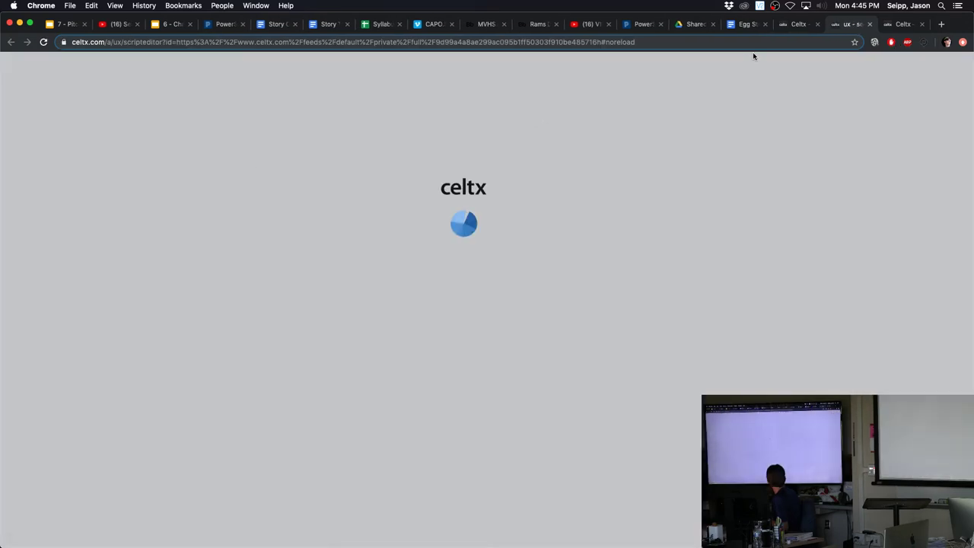
left_click(795, 23)
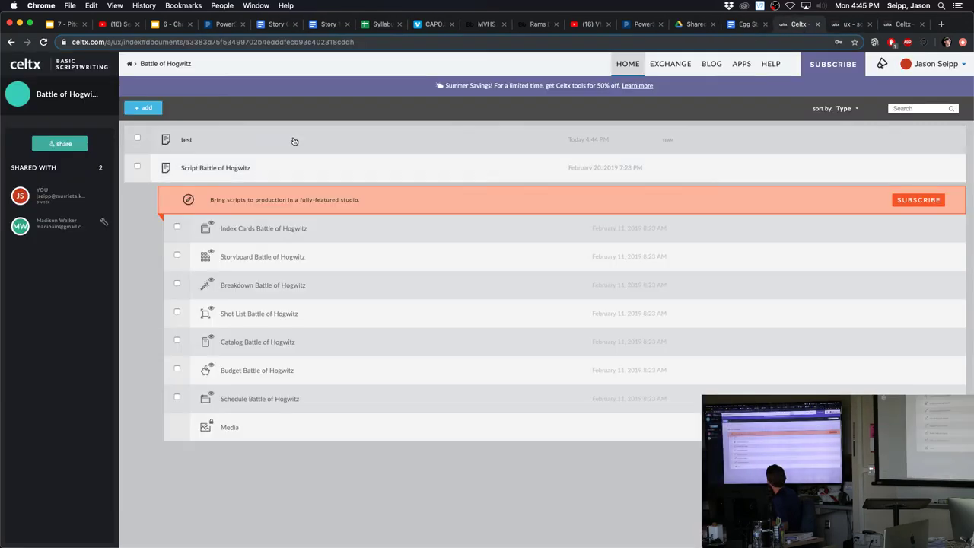
left_click(249, 141)
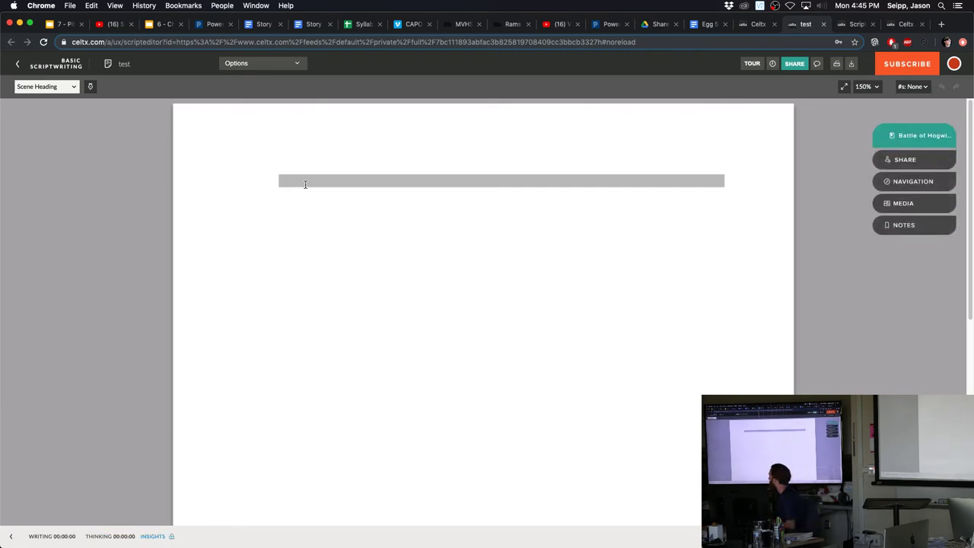
left_click(842, 28)
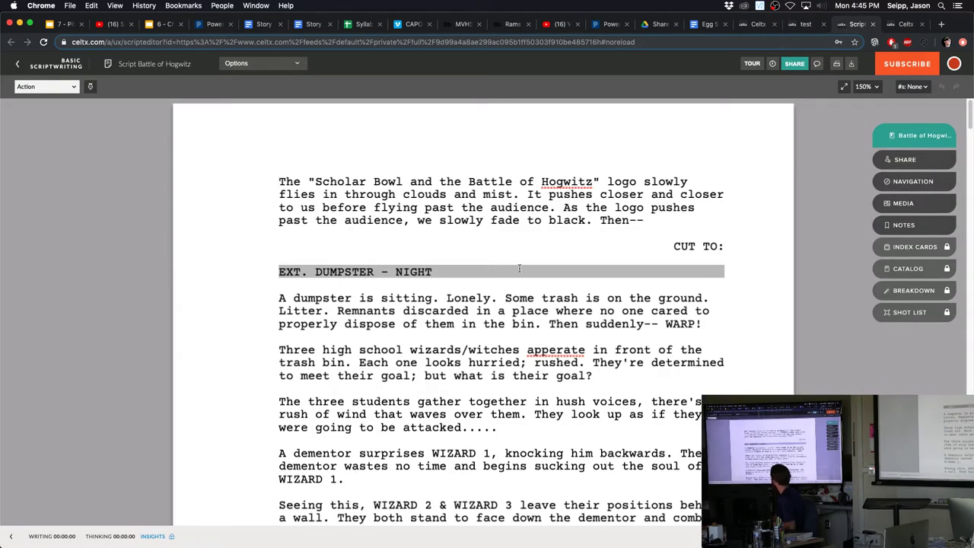
scroll(519, 257, "down", 1)
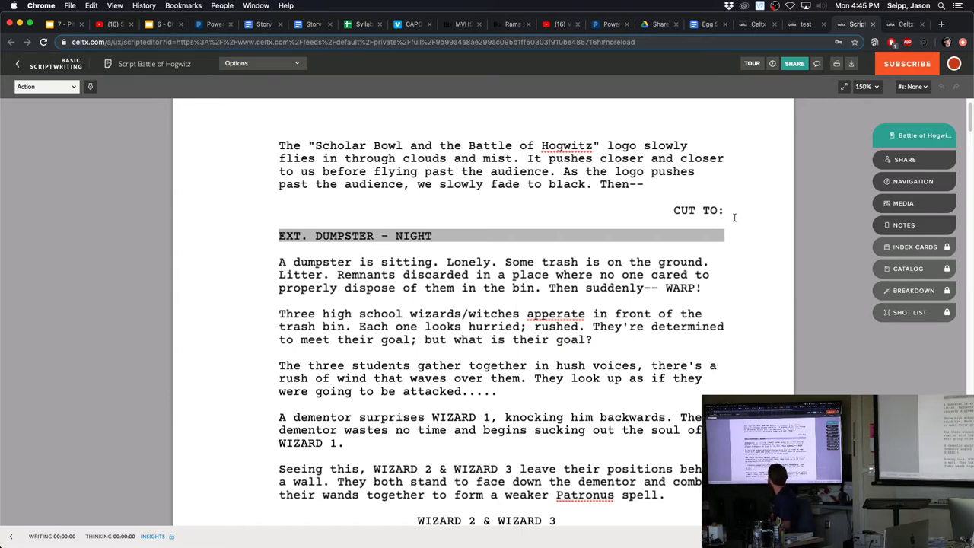
left_click(804, 24)
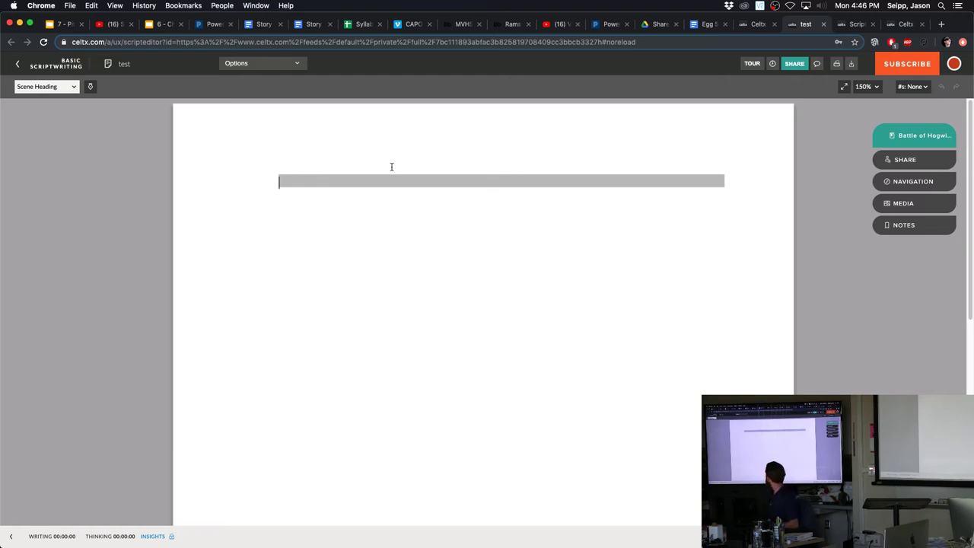
left_click(74, 88)
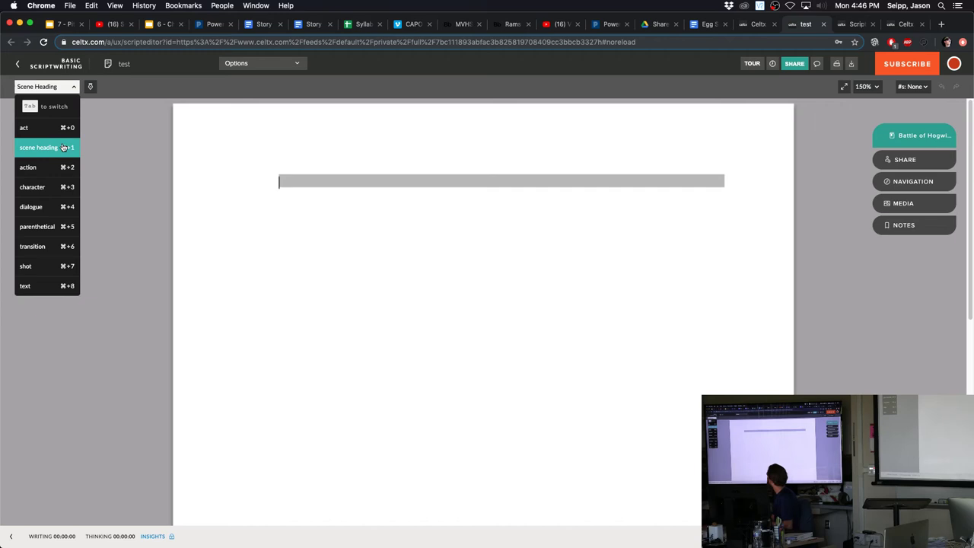
left_click(64, 147)
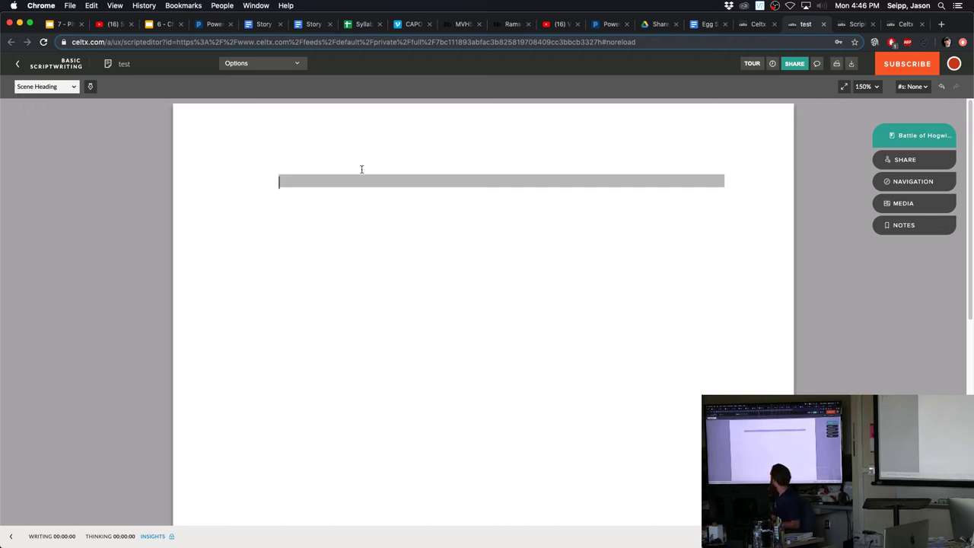